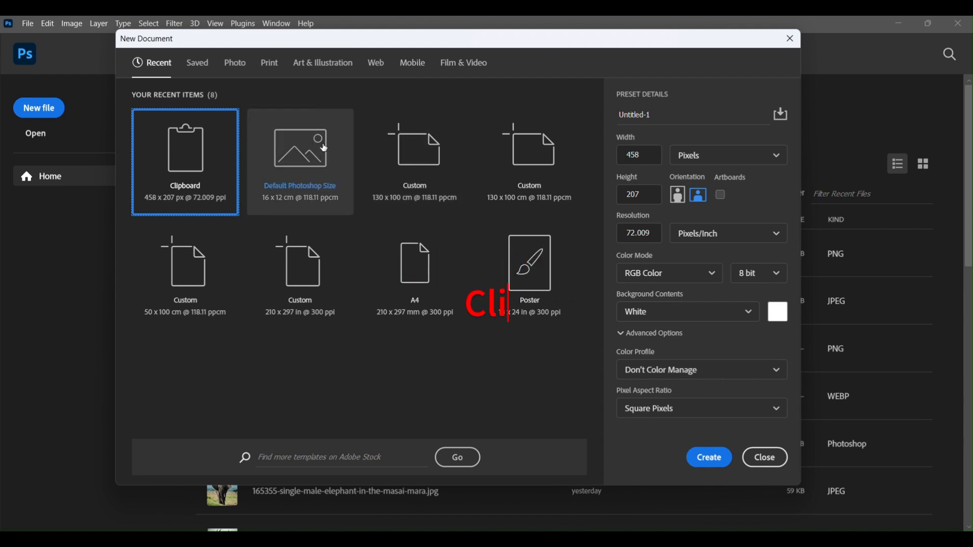
- Create a document from the Default Photoshop Size preset, 16 x 12 cm at 118.11 ppcm, and unlock its background layer
click(703, 465)
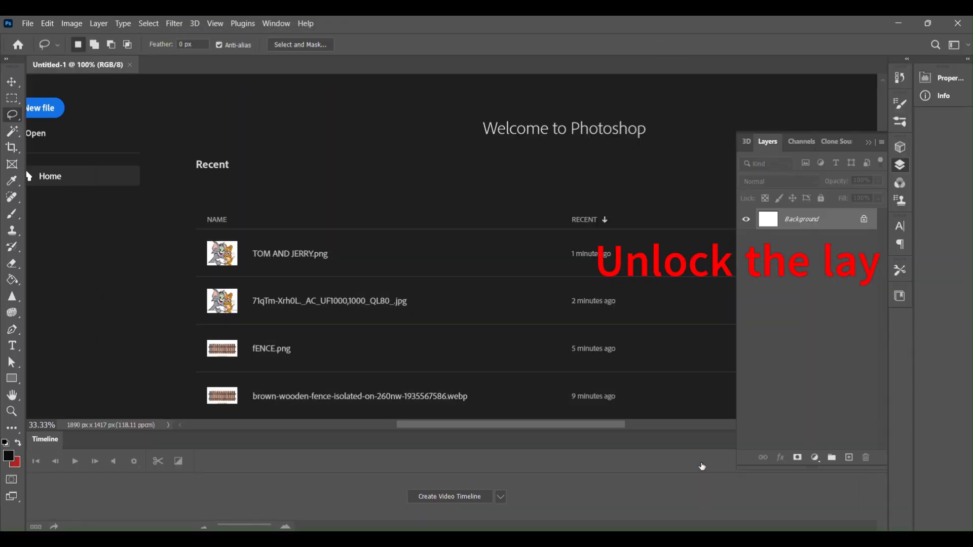
click(866, 220)
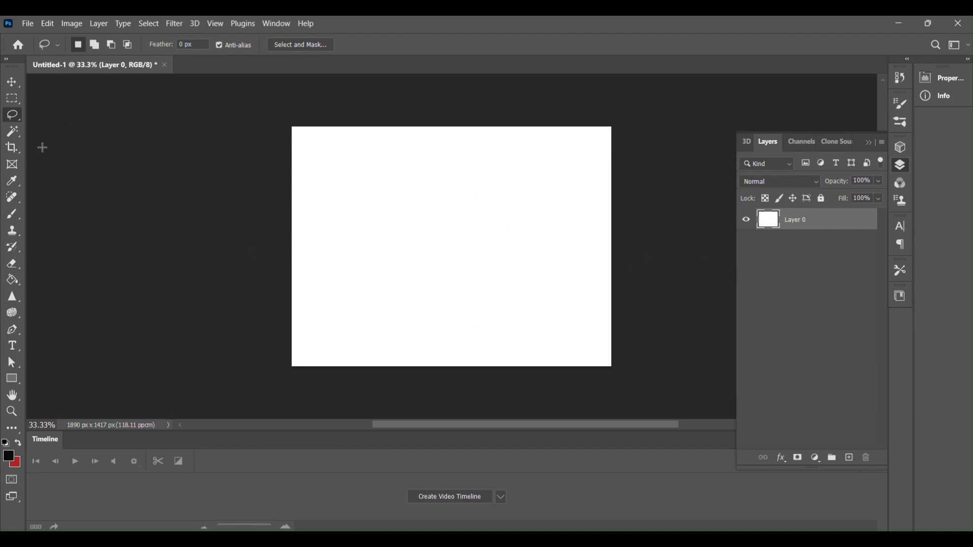
- Add two empty layers above the white layer and make the lower empty one active
click(853, 461)
click(854, 460)
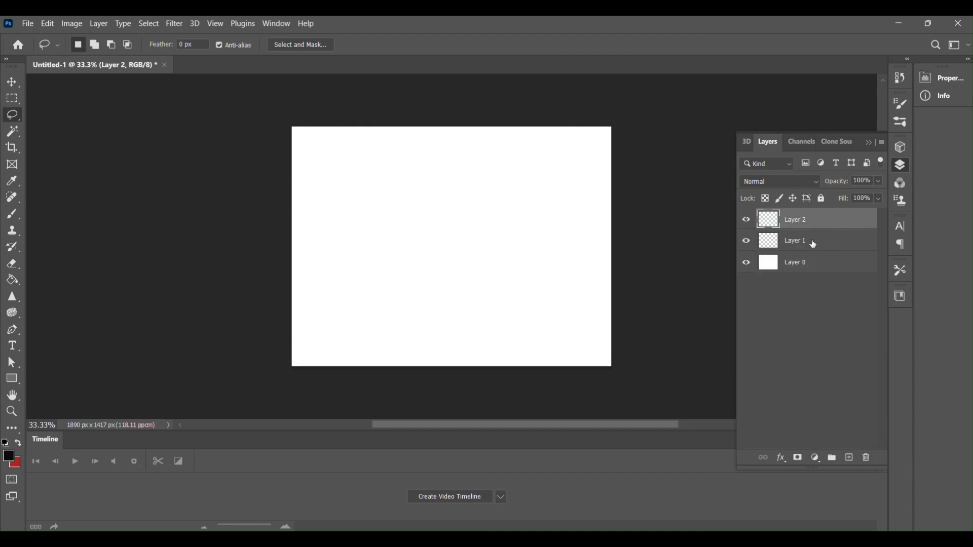
click(793, 264)
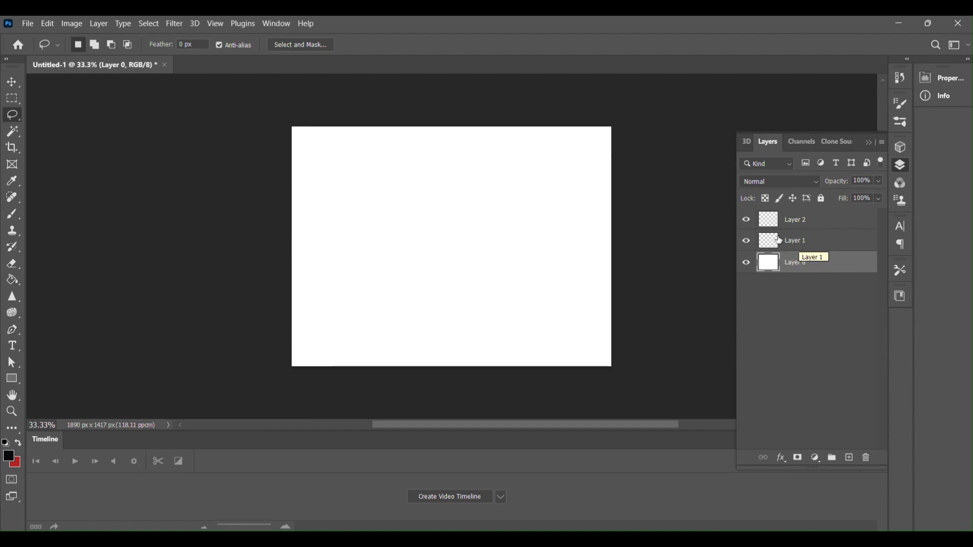
click(784, 243)
- Open the TOM AND JERRY image from the Desktop and paste its artwork into the Untitled-1 document
click(28, 24)
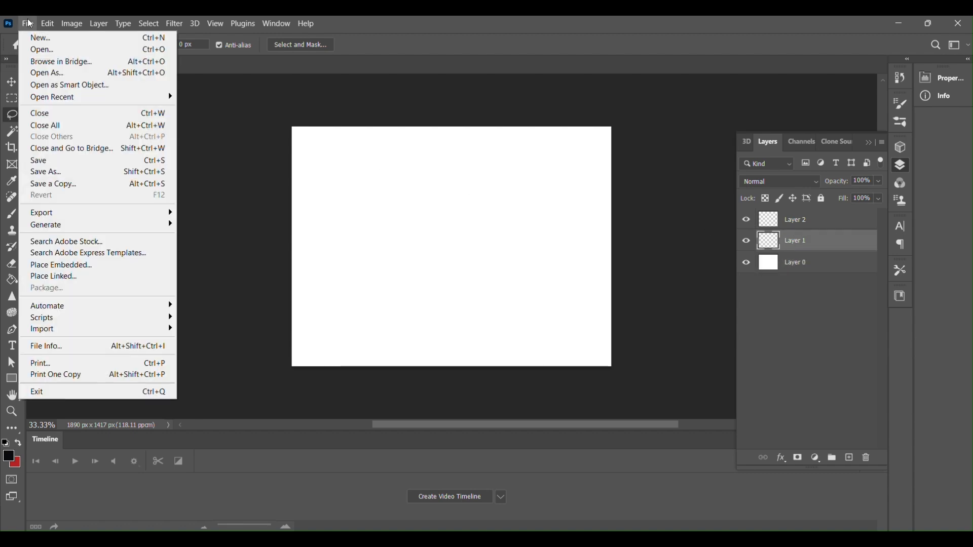
click(53, 51)
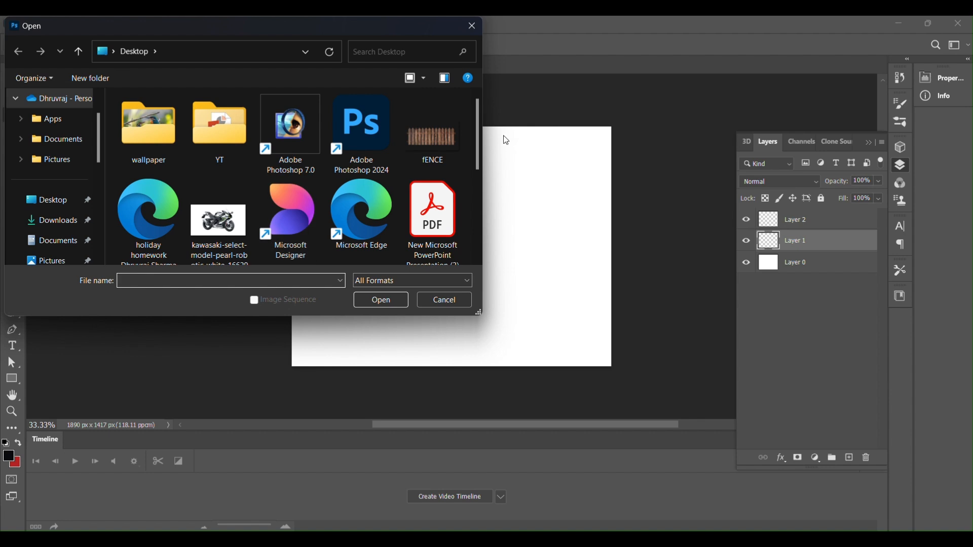
drag(479, 136, 480, 216)
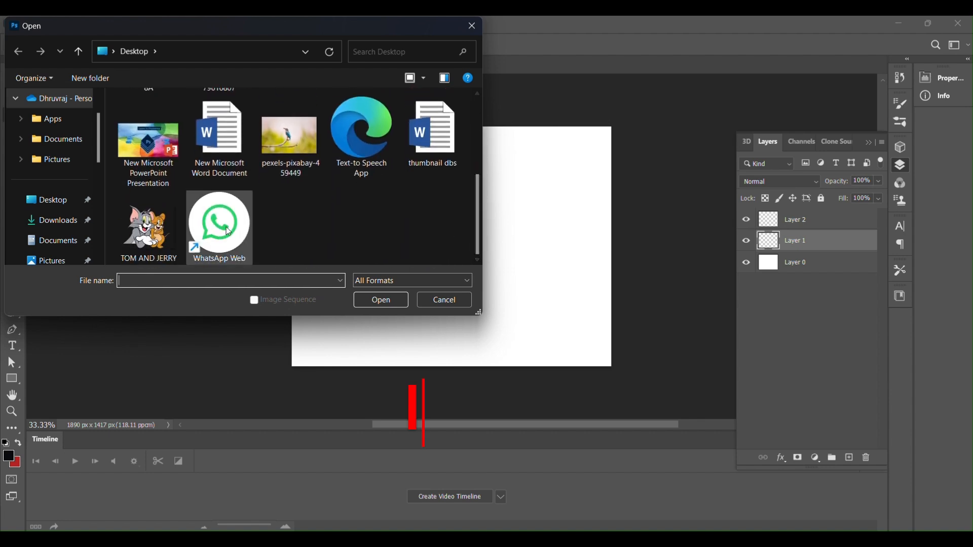
click(148, 228)
click(393, 302)
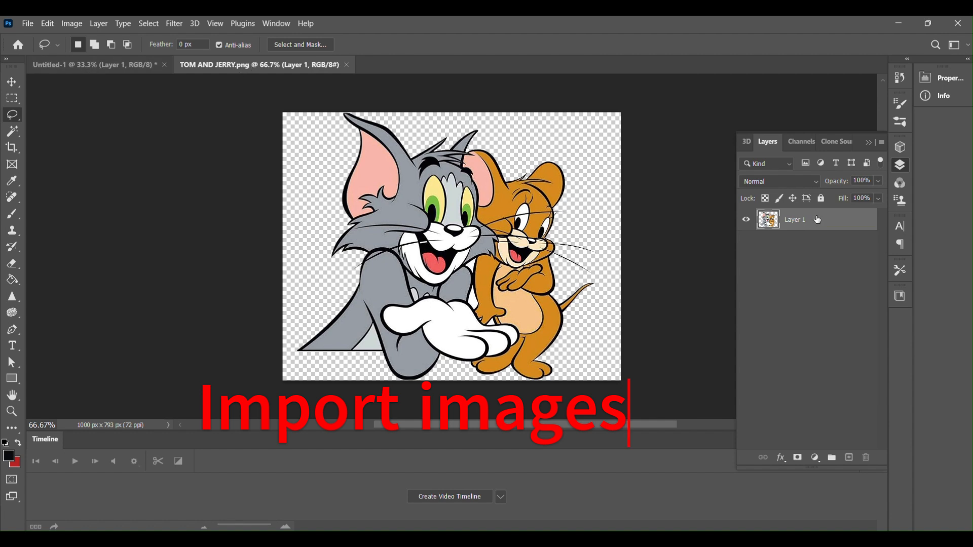
click(150, 66)
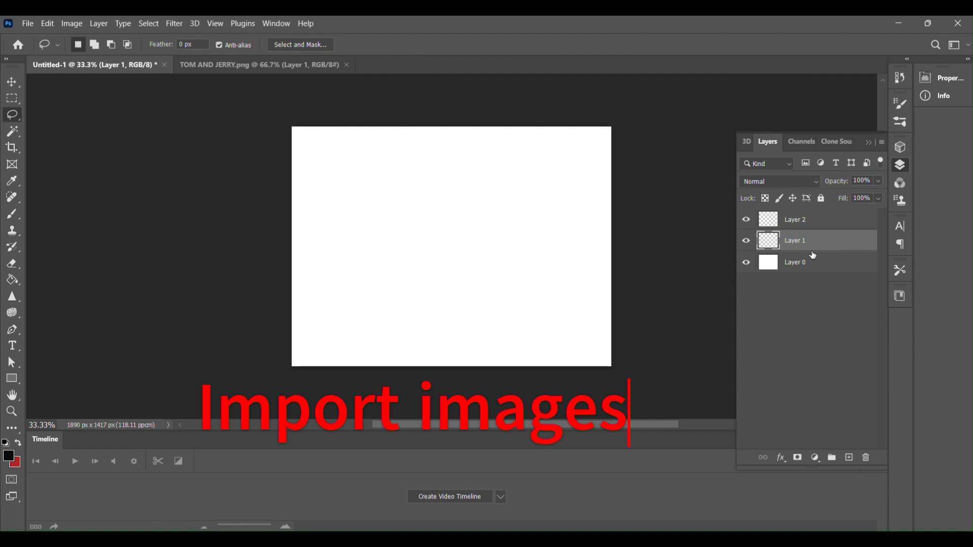
key(ctrl+v)
- Delete the empty layers Layer 1 and Layer 2 from the Untitled-1 document
click(791, 262)
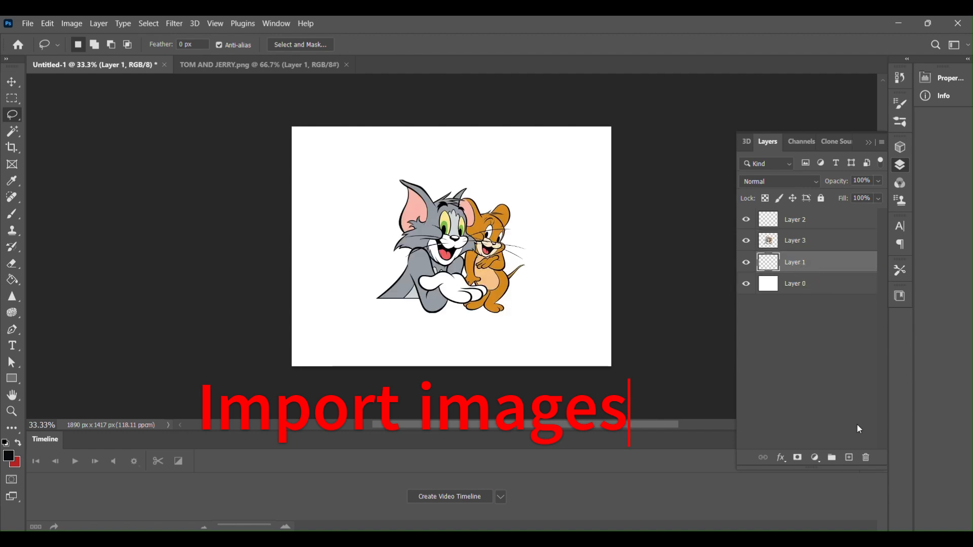
click(866, 459)
click(450, 224)
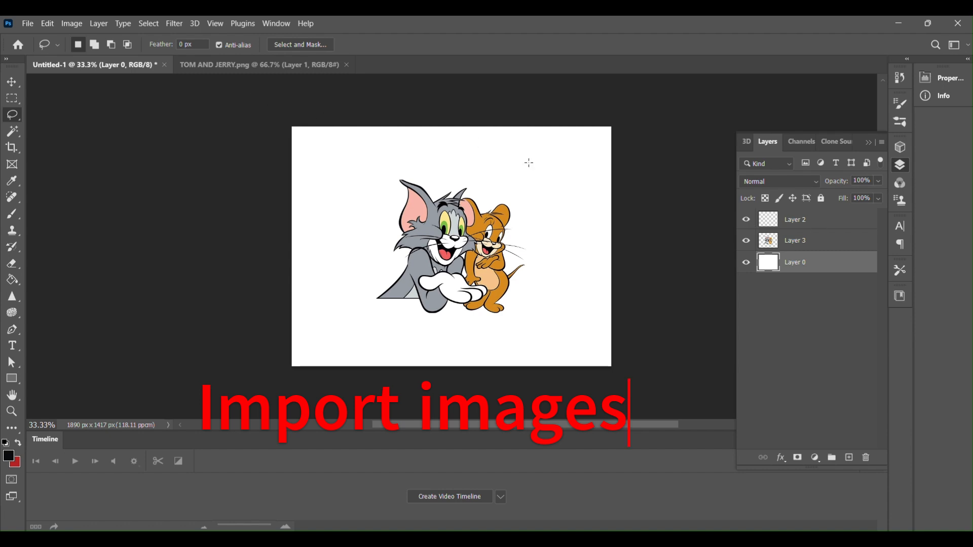
click(808, 223)
click(865, 458)
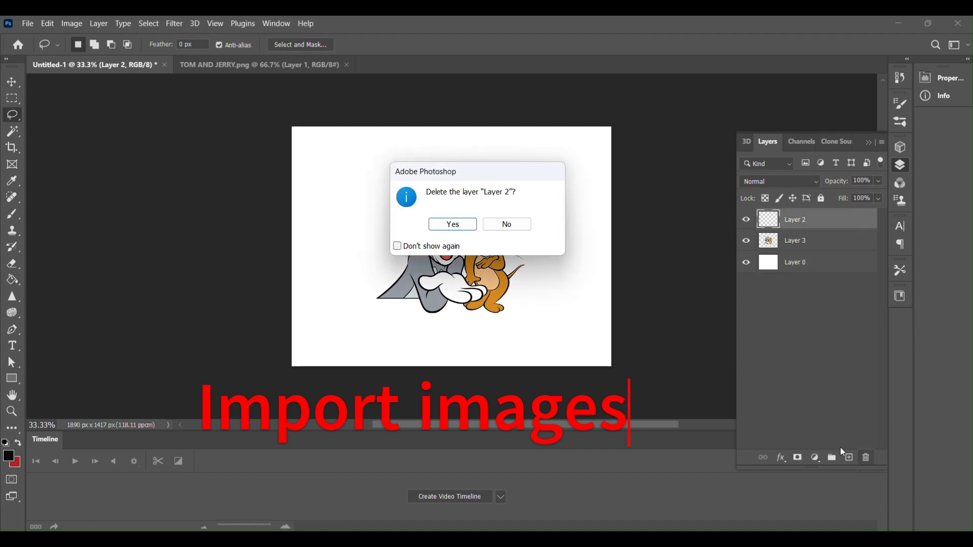
key(Return)
- Open the fENCE image from the Desktop and paste the fence into the Untitled-1 document
click(28, 23)
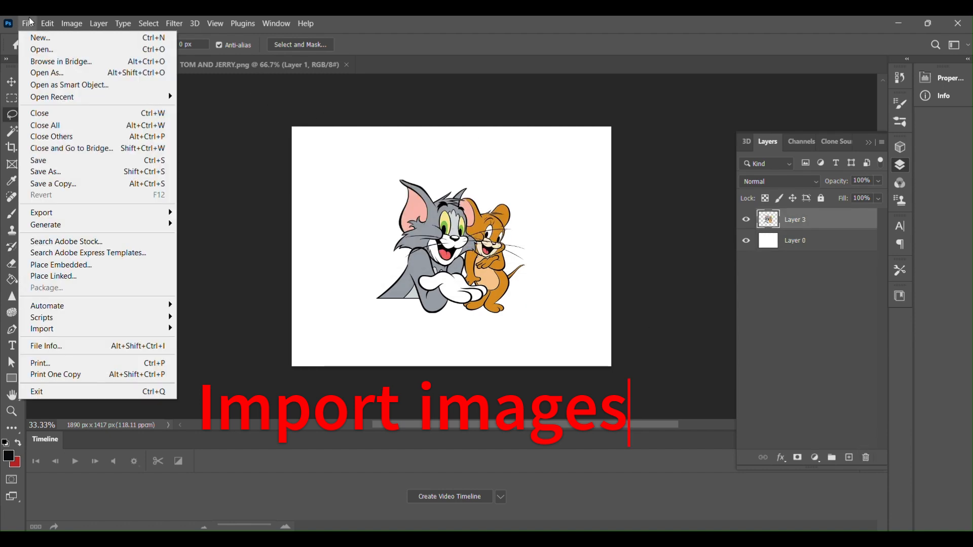
click(58, 51)
click(433, 140)
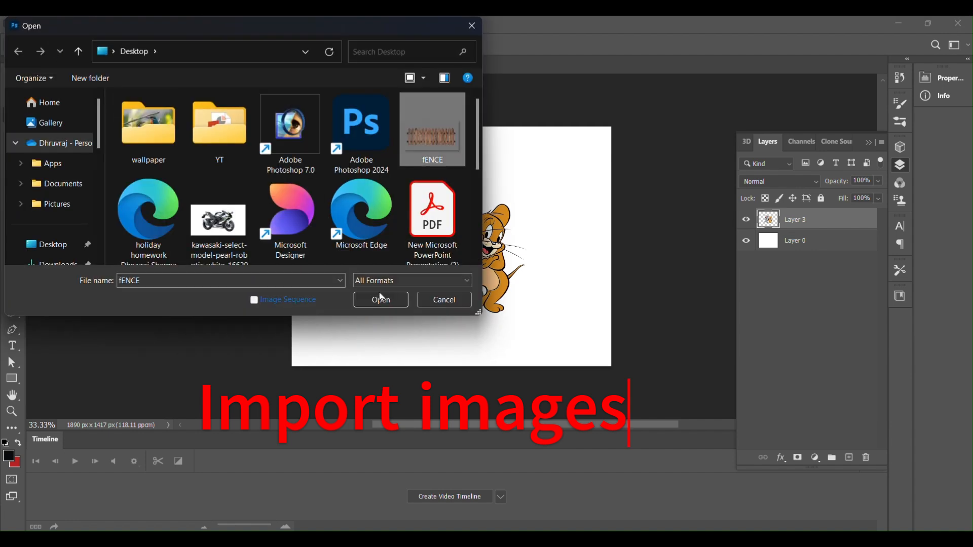
click(376, 303)
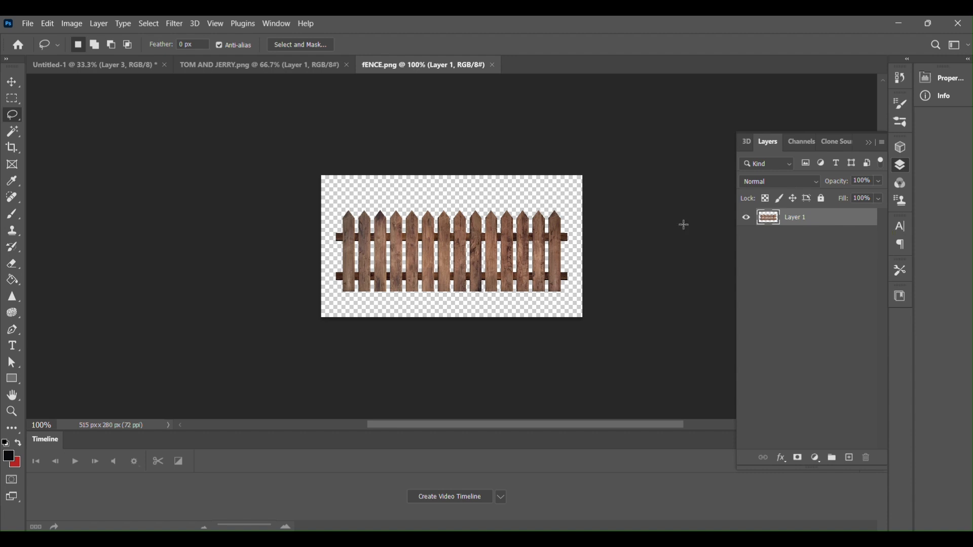
click(80, 65)
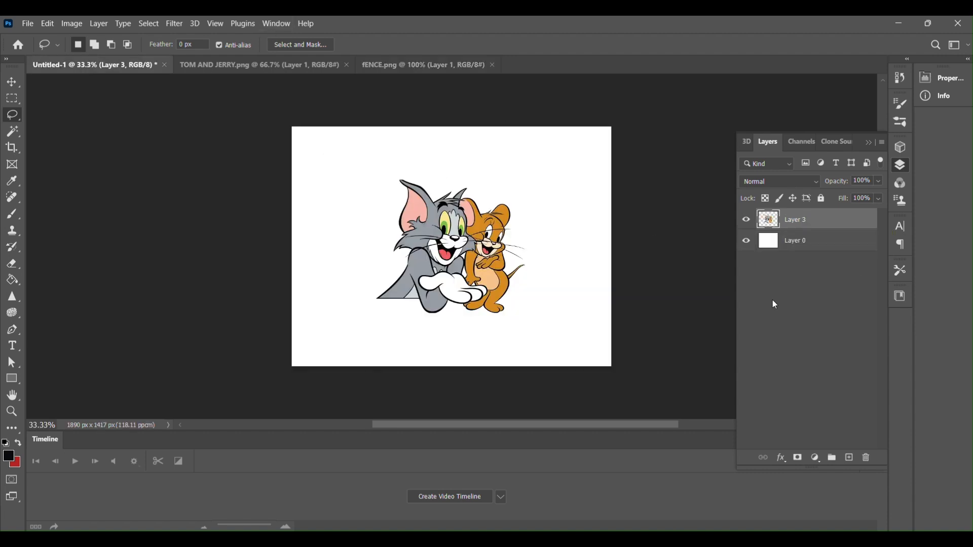
key(ctrl+v)
- Scale the fence to about 413% so it spans the full canvas width, placed along the lower edge
click(12, 81)
drag(413, 234, 303, 160)
drag(358, 223, 365, 327)
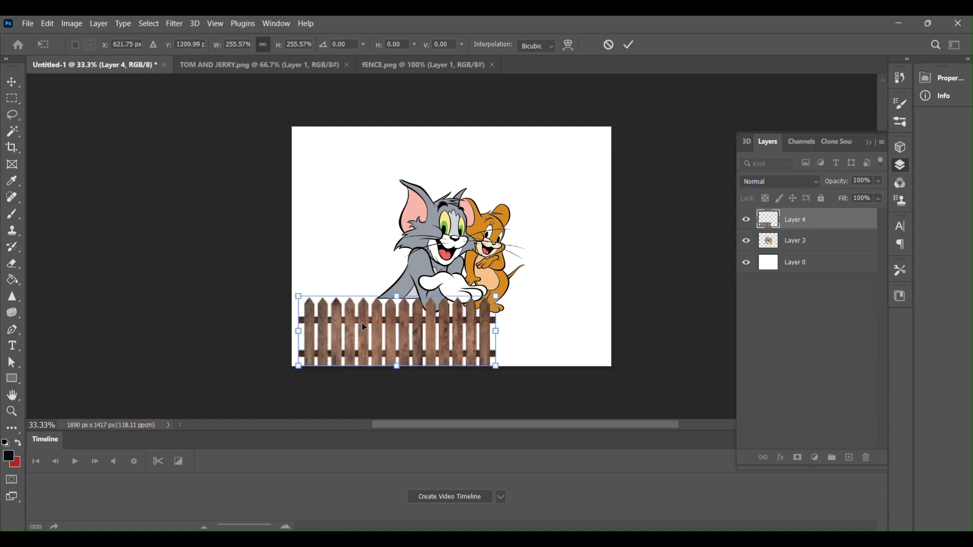
drag(298, 332, 292, 331)
drag(496, 331, 618, 326)
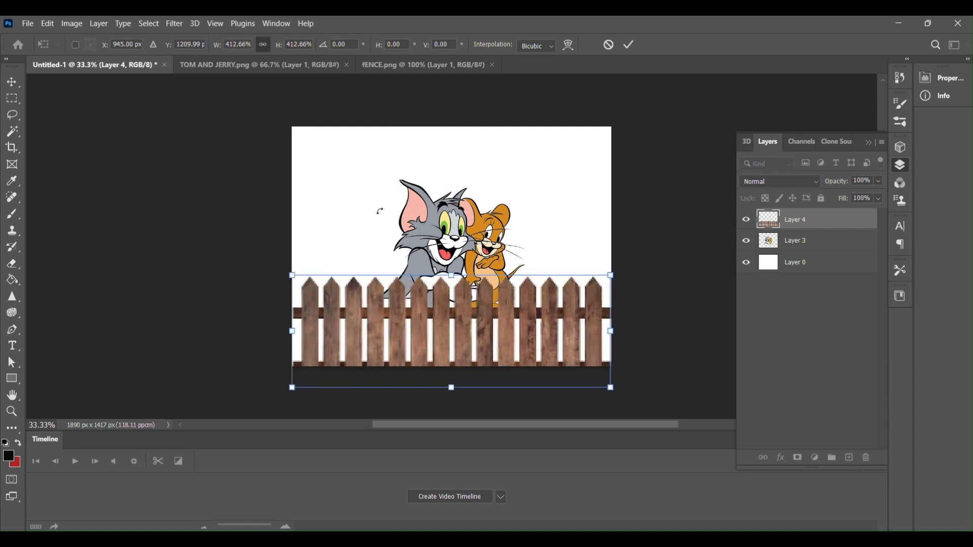
- Commit the fence transform and shift the Tom and Jerry artwork toward the canvas's left side, behind the fence
click(811, 248)
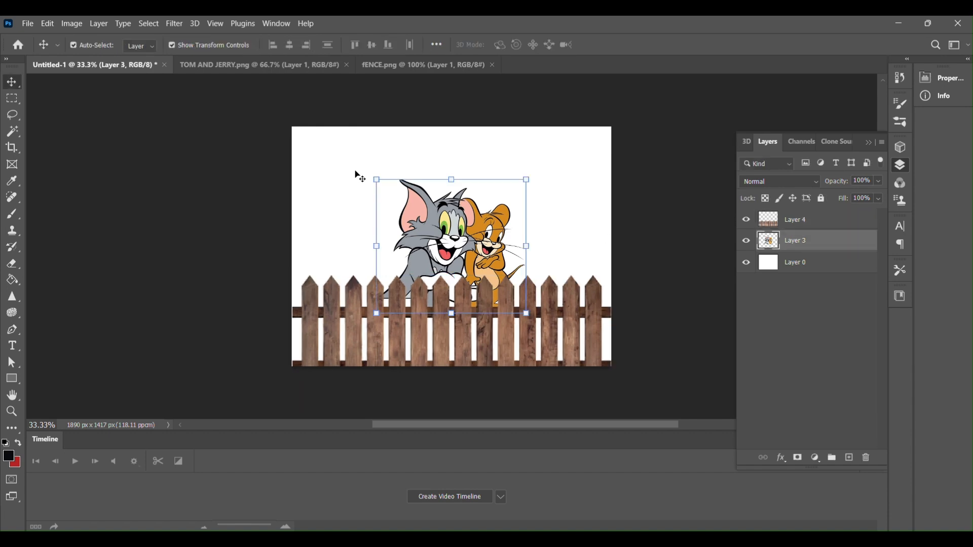
drag(463, 236, 407, 243)
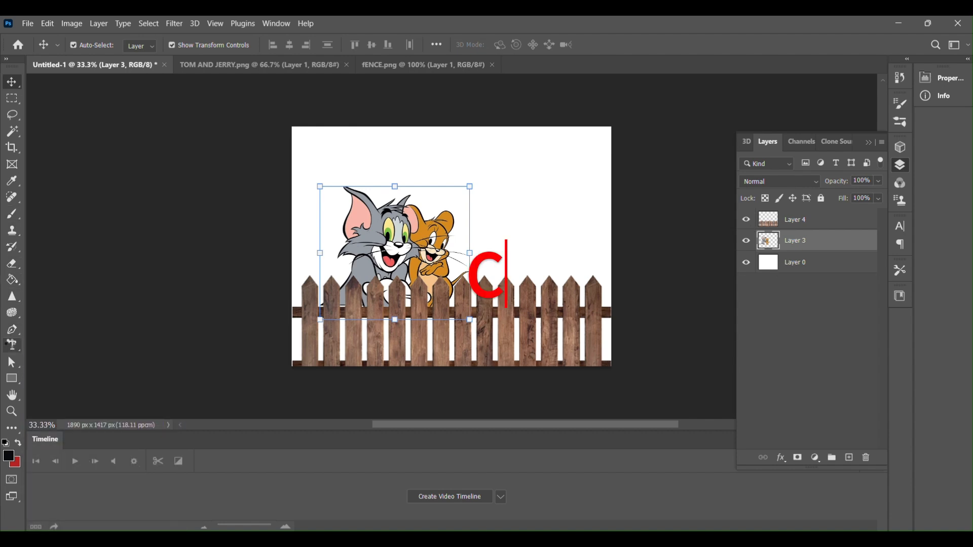
click(12, 346)
click(77, 345)
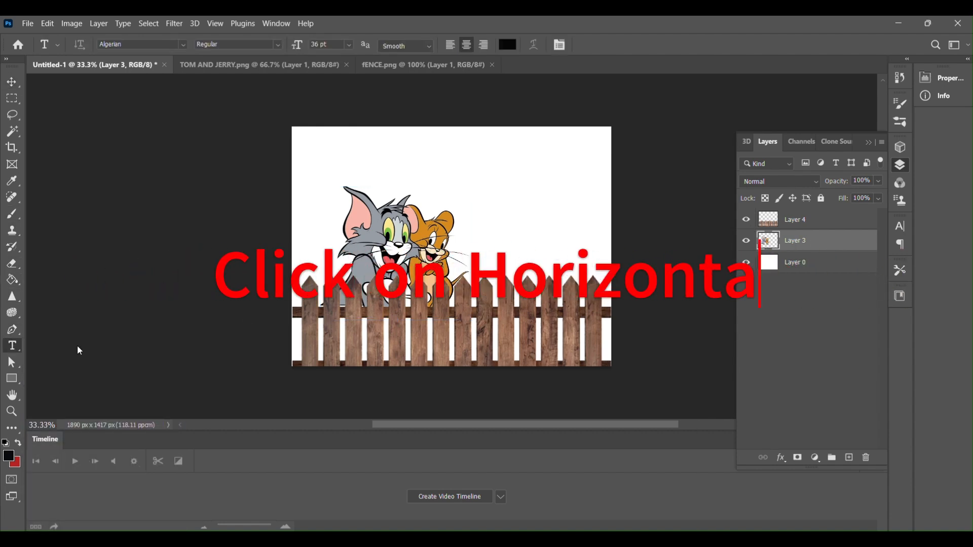
click(352, 149)
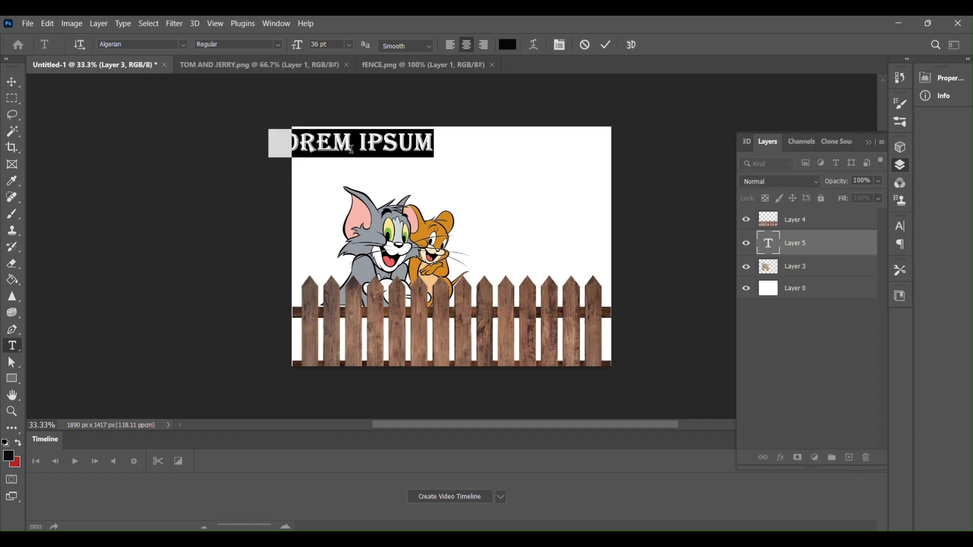
text(LETS)
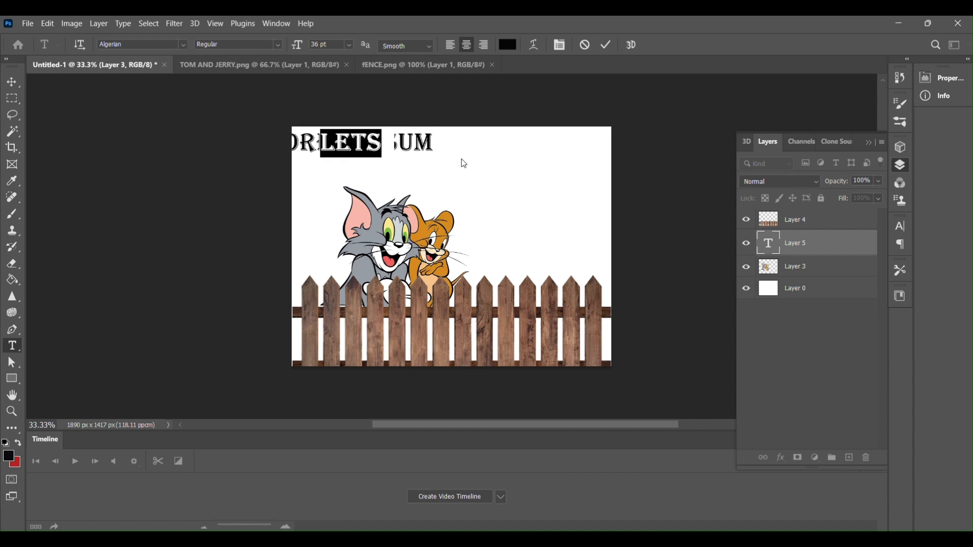
key(Escape)
- Draw a wide text box across the upper canvas and enter LETS LEARN in 36 pt Algerian
drag(335, 146, 569, 174)
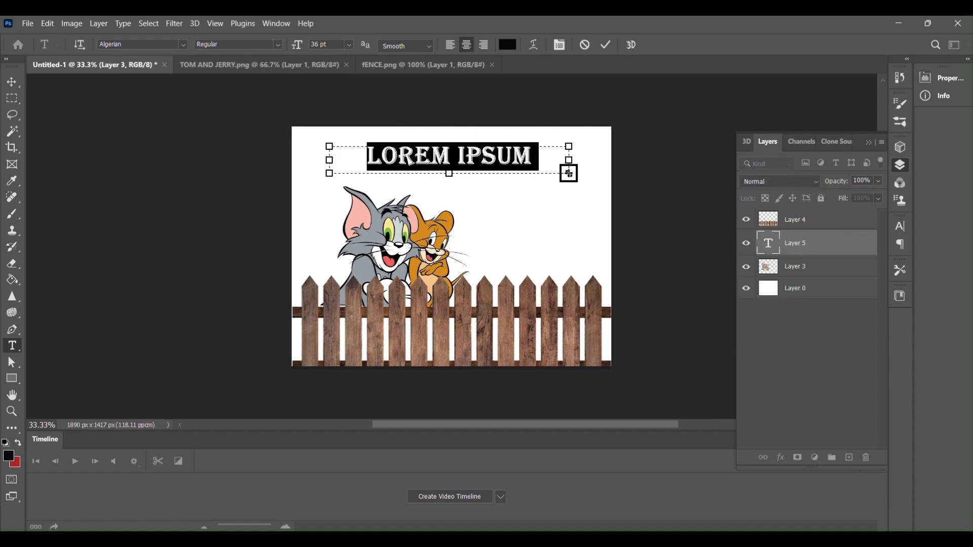
text(L)
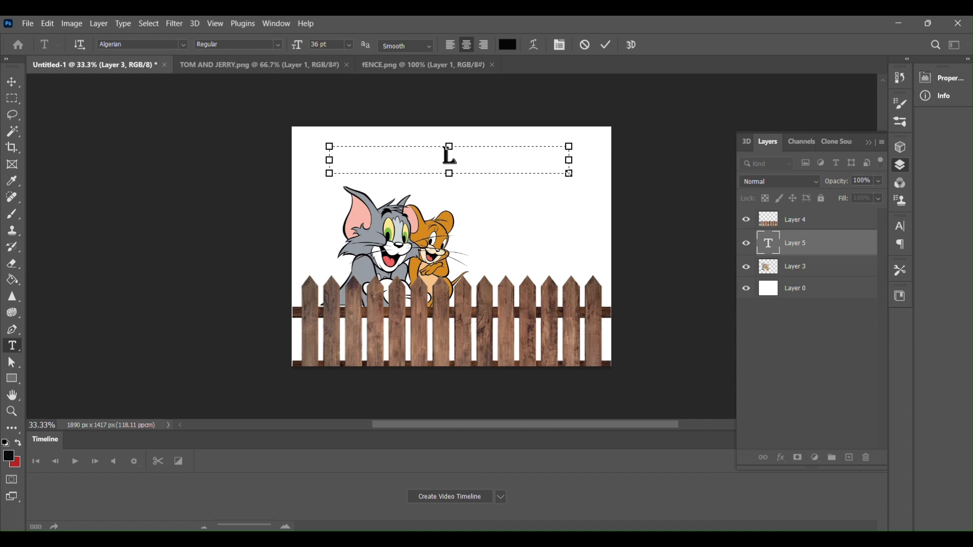
text(ETS L)
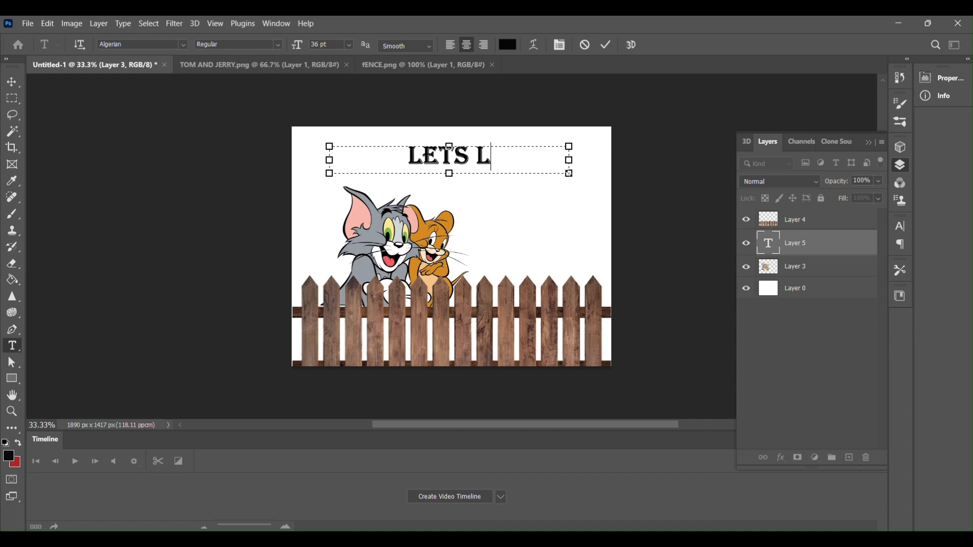
text(EAR)
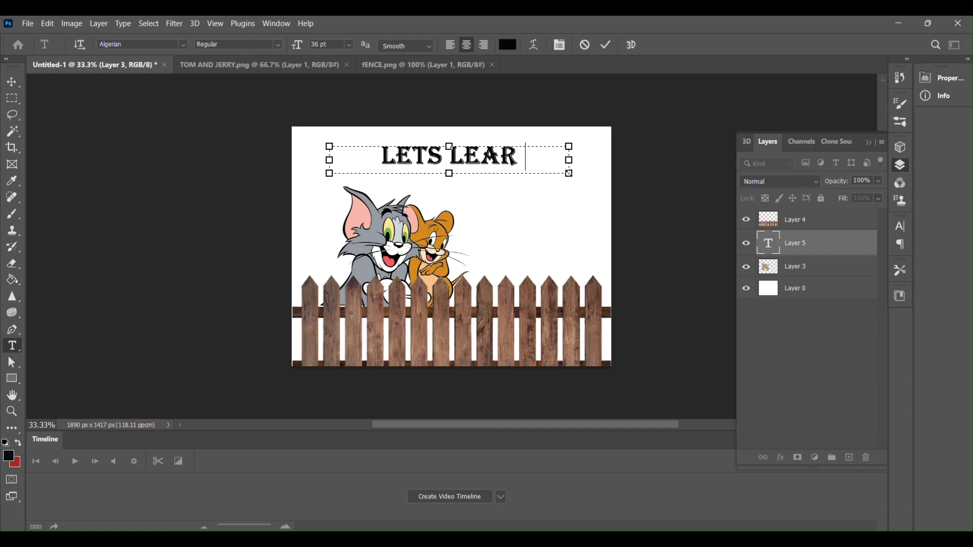
text(N ABOU)
key(BackSpace)
key(BackSpace)
key(BackSpace)
key(BackSpace)
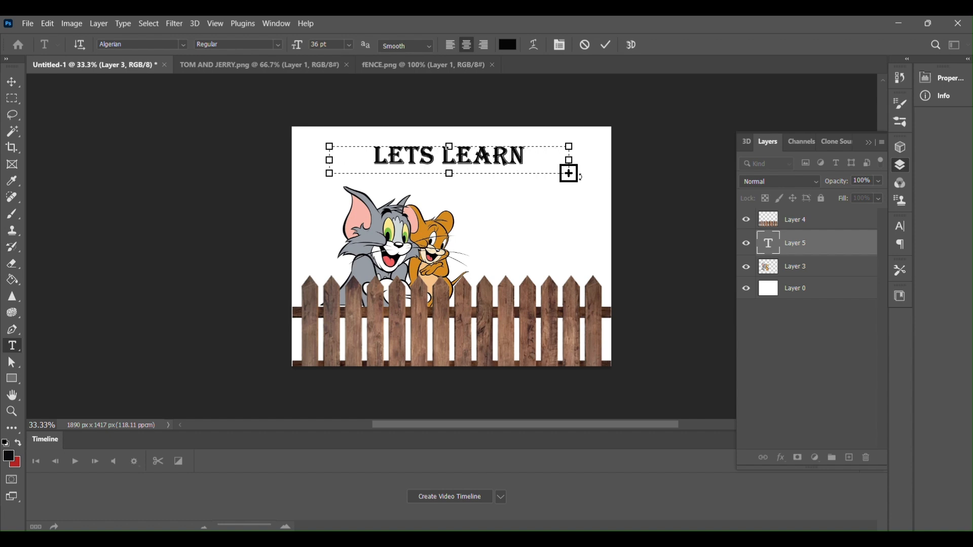
- Extend the text box downward, add ABOUT LAYERS as the second line and commit the text
drag(569, 174, 569, 215)
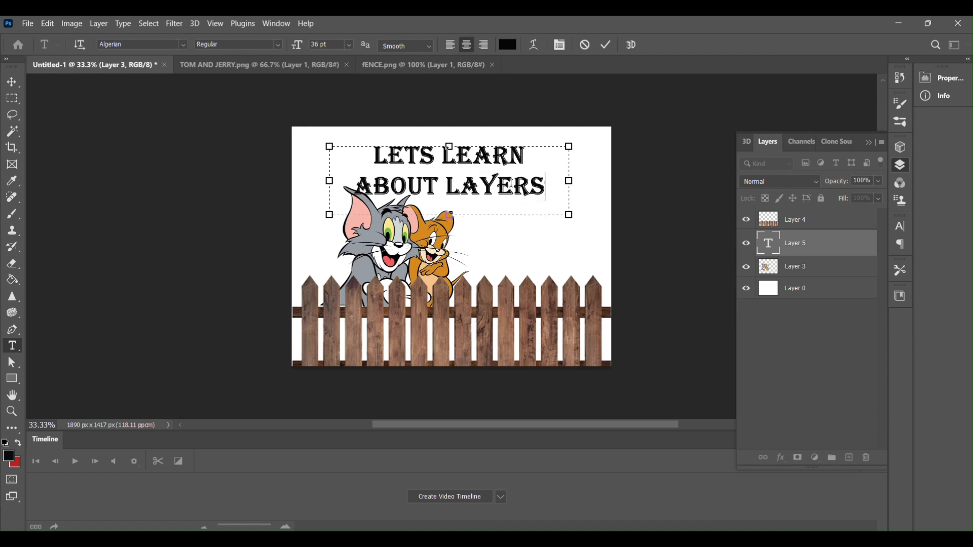
click(807, 241)
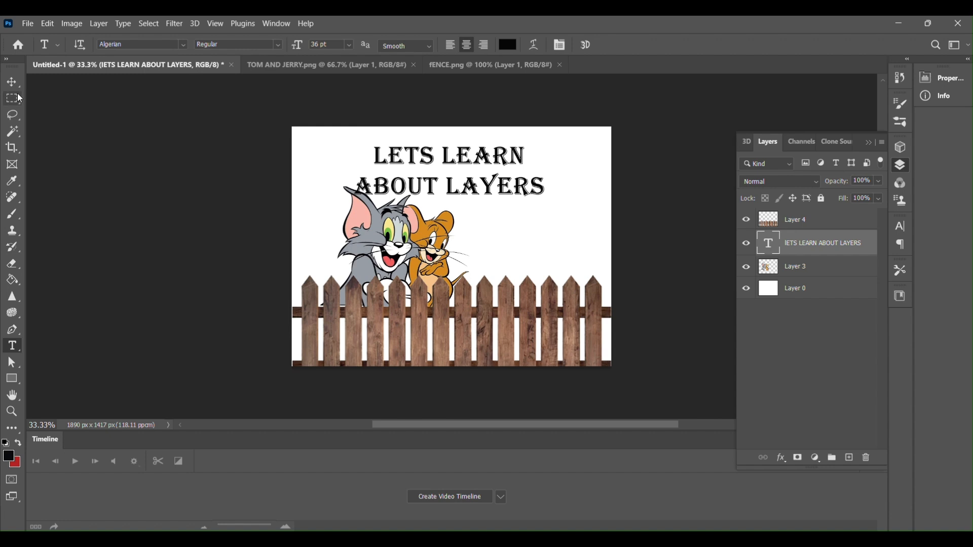
- Scale the LETS LEARN ABOUT LAYERS text to about 90% and place it in the canvas's upper-right corner
click(6, 82)
drag(328, 165, 354, 170)
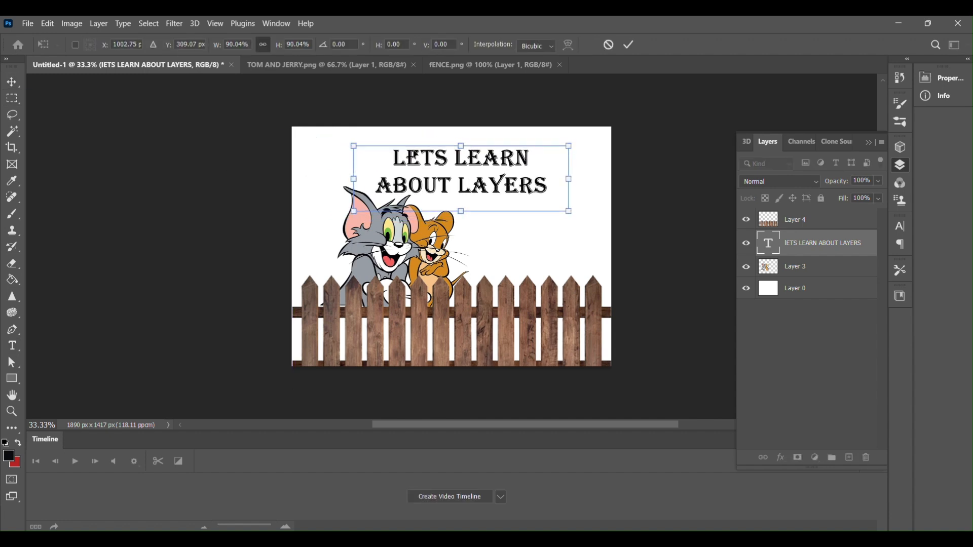
drag(414, 159, 469, 152)
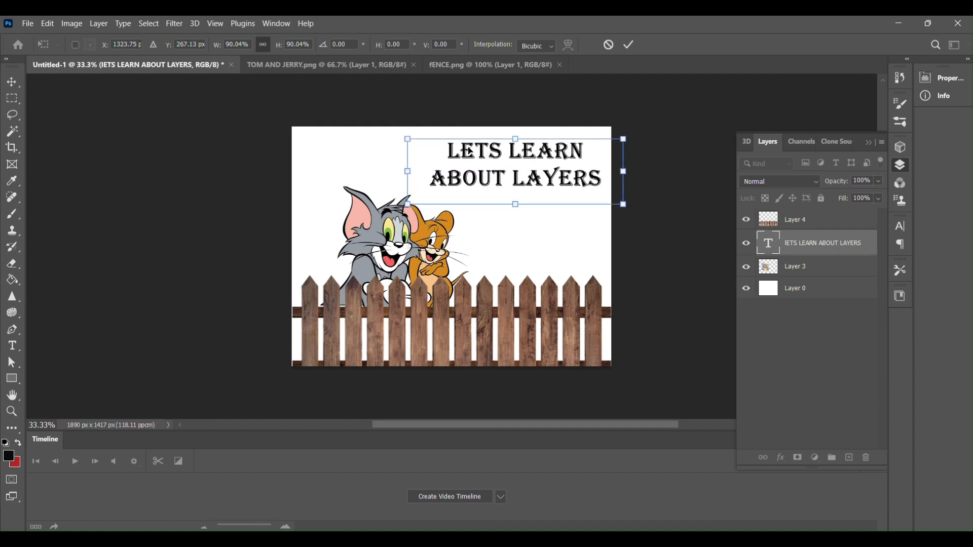
click(12, 346)
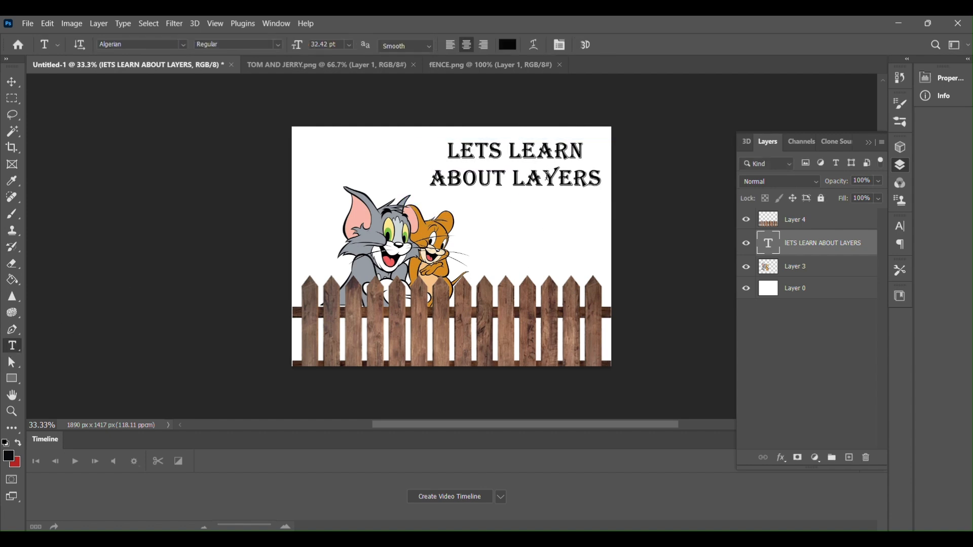
click(563, 179)
key(ctrl+a)
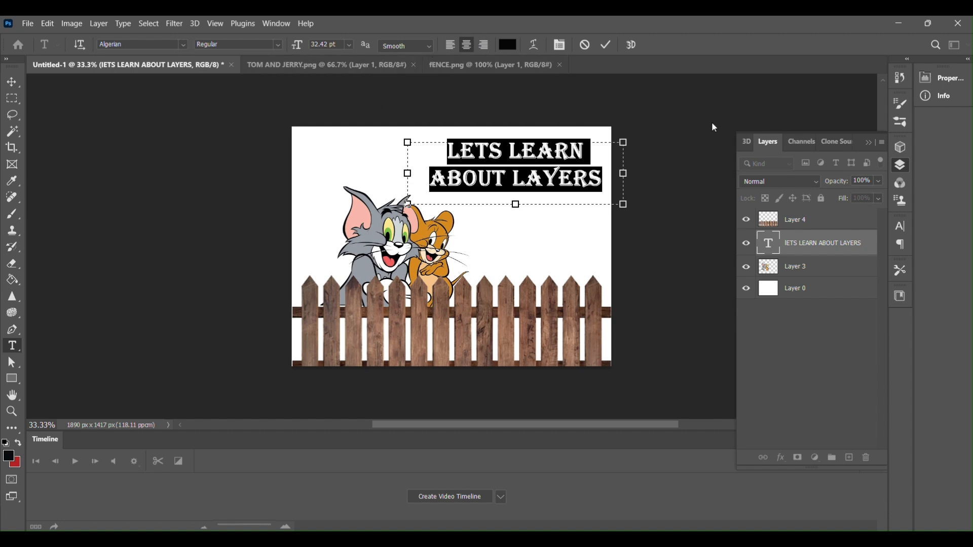
click(665, 209)
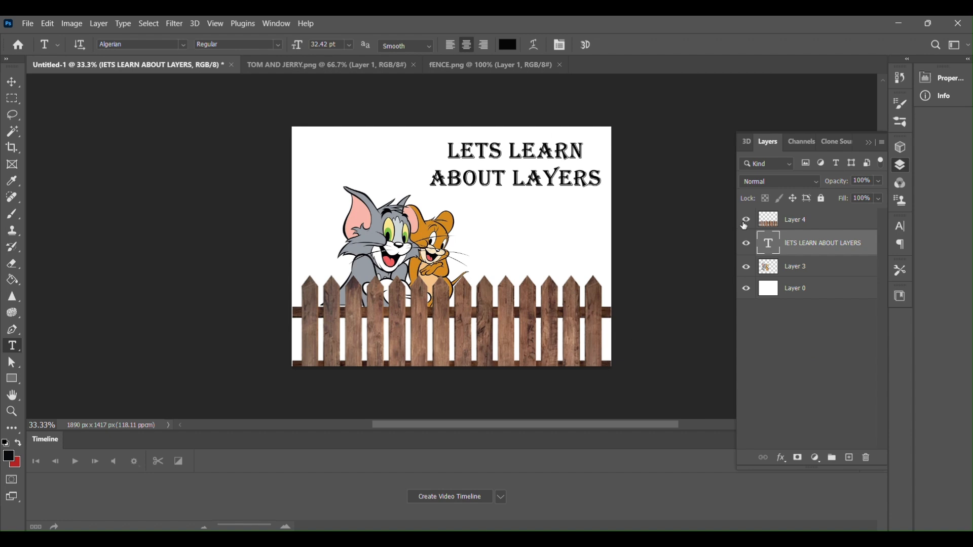
- Hide the title, Tom and Jerry, and fence layers so only the white background layer is shown
click(746, 244)
click(746, 267)
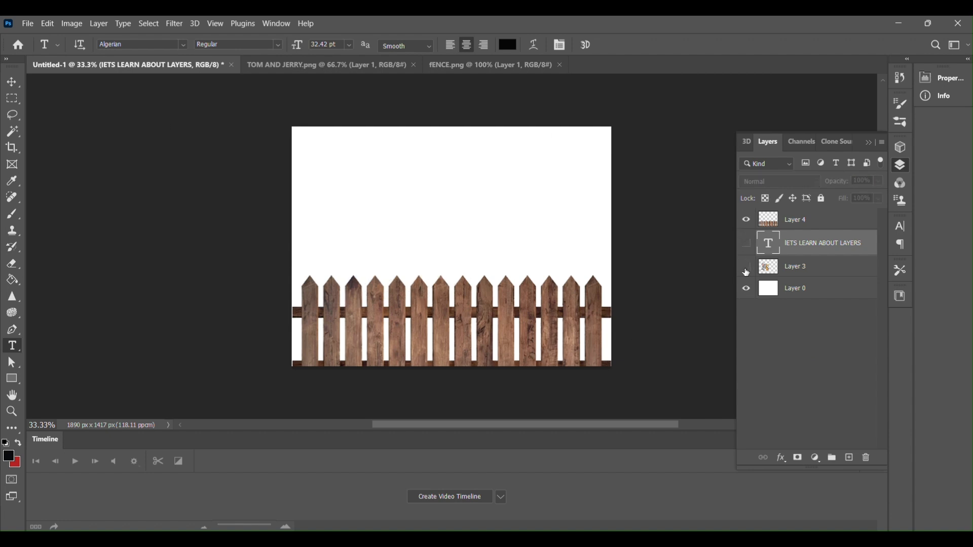
click(747, 221)
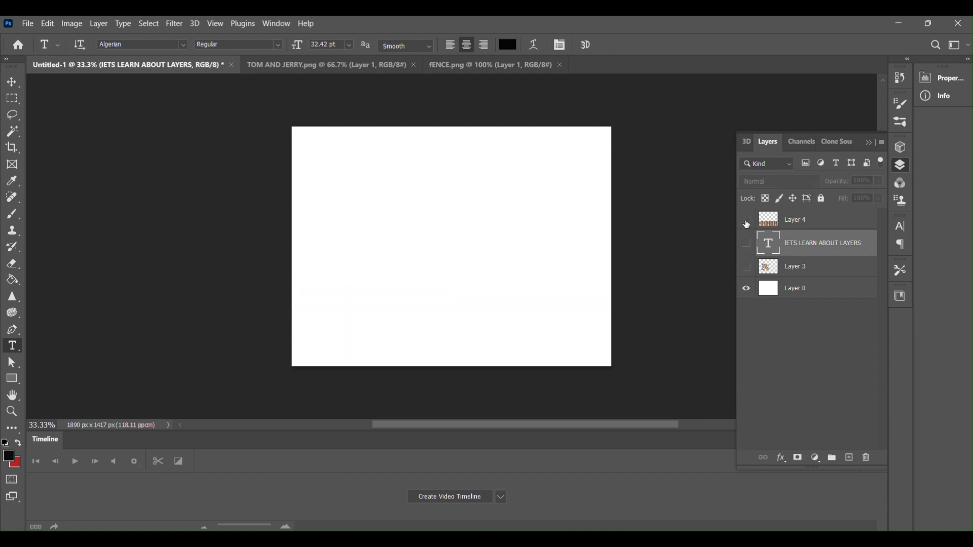
- Toggle the visibility of the title layer and the fence layer several times, ending with both shown
click(746, 246)
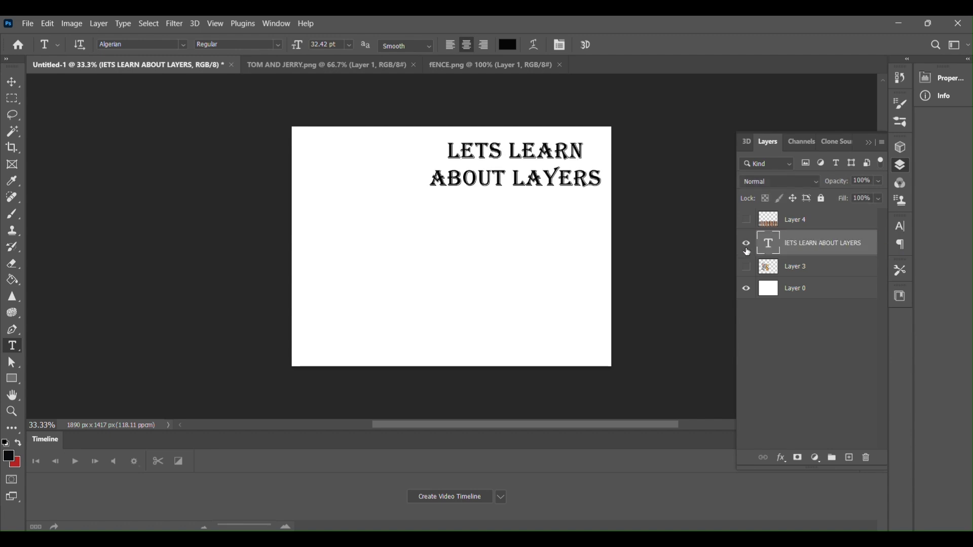
click(747, 248)
click(747, 248)
click(747, 247)
click(747, 247)
click(746, 221)
click(746, 221)
click(746, 221)
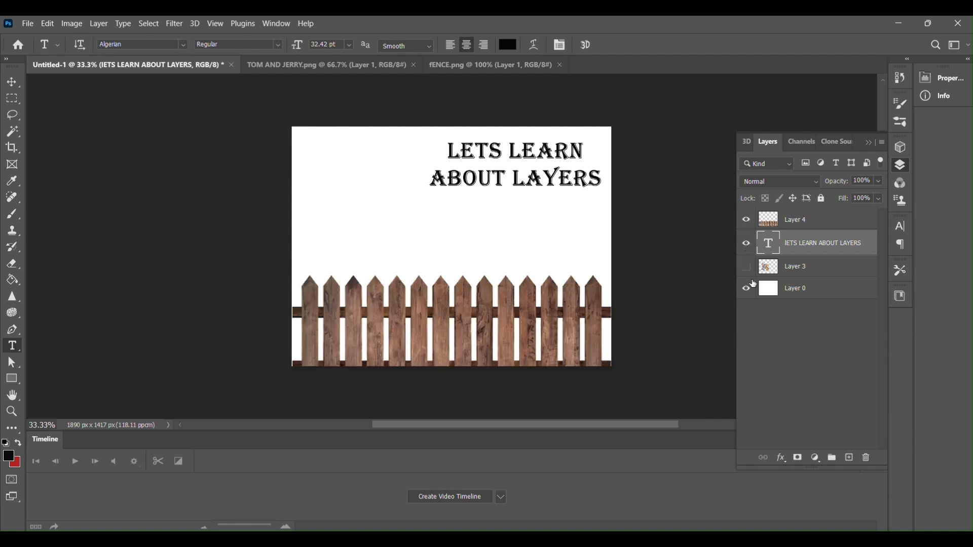
- Show the Tom and Jerry layer and toggle the white background layer off and on, ending with it shown
click(747, 268)
click(747, 290)
click(747, 290)
click(747, 290)
click(747, 290)
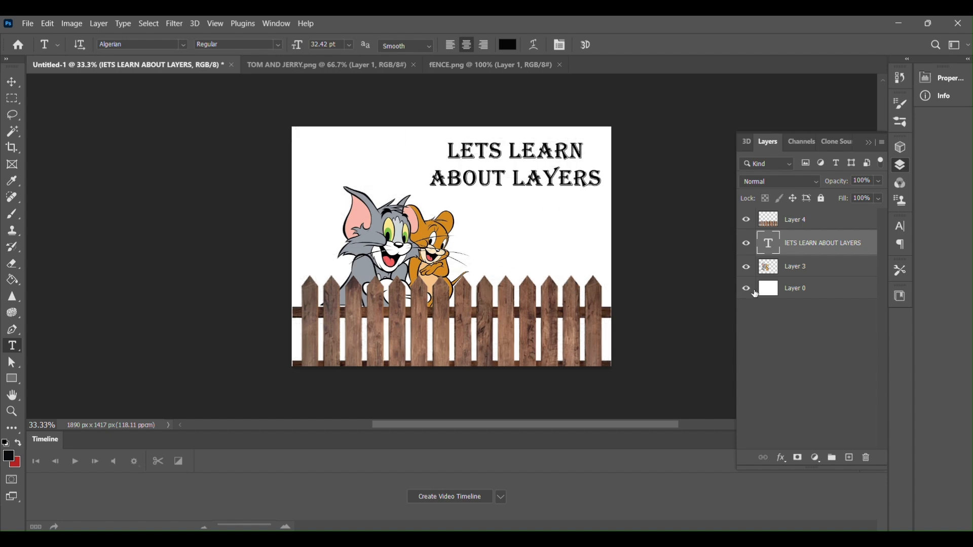
click(747, 290)
click(747, 290)
- Move the Tom and Jerry layer to the top of the layer stack, above the fence, undoing and repeating the reorder to compare
drag(806, 272, 810, 217)
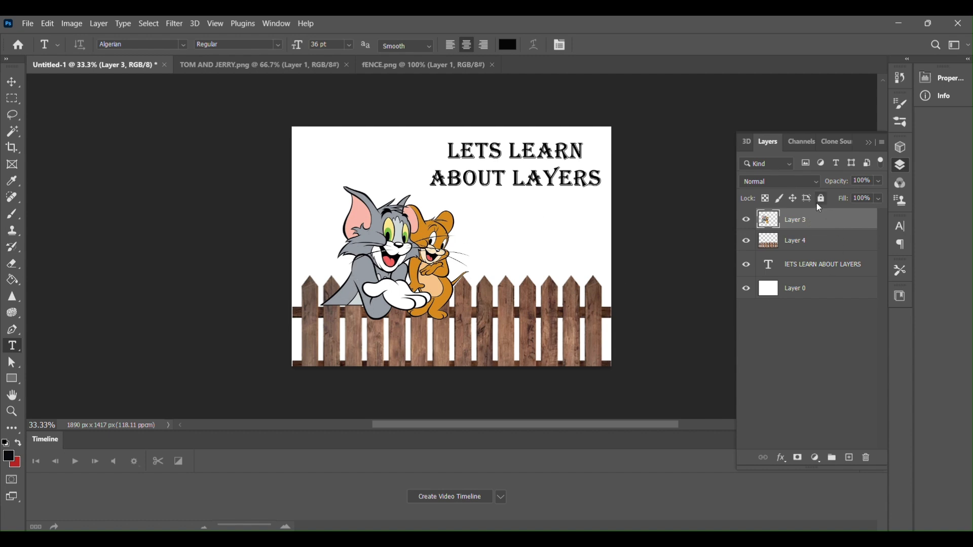
key(ctrl+z)
drag(810, 270, 811, 213)
key(ctrl+z)
drag(815, 264, 812, 218)
- Select the title layer, shift the text left, and place it back in the canvas's upper-right corner with the Move tool
click(817, 268)
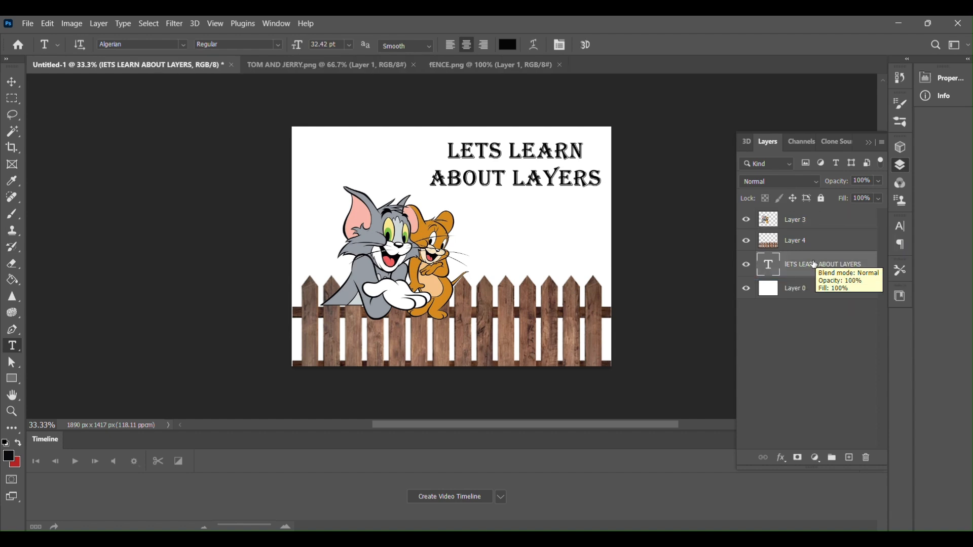
click(11, 82)
key(Left)
key(Left)
key(Left)
key(Left)
key(Left)
key(Left)
key(Left)
key(Left)
key(Left)
key(Left)
key(Left)
key(Left)
key(Left)
key(Left)
key(Left)
key(Left)
key(Left)
key(Left)
key(Left)
key(Left)
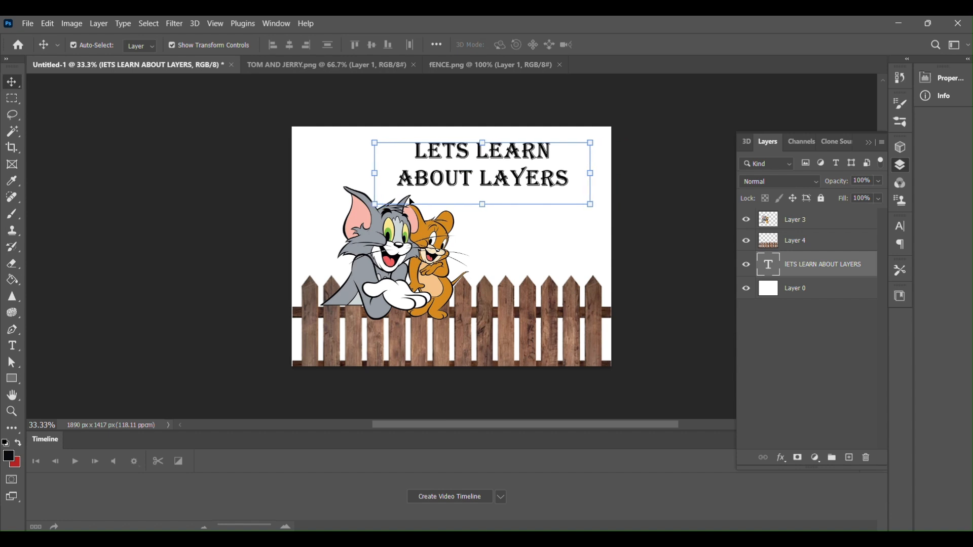
drag(456, 165, 489, 156)
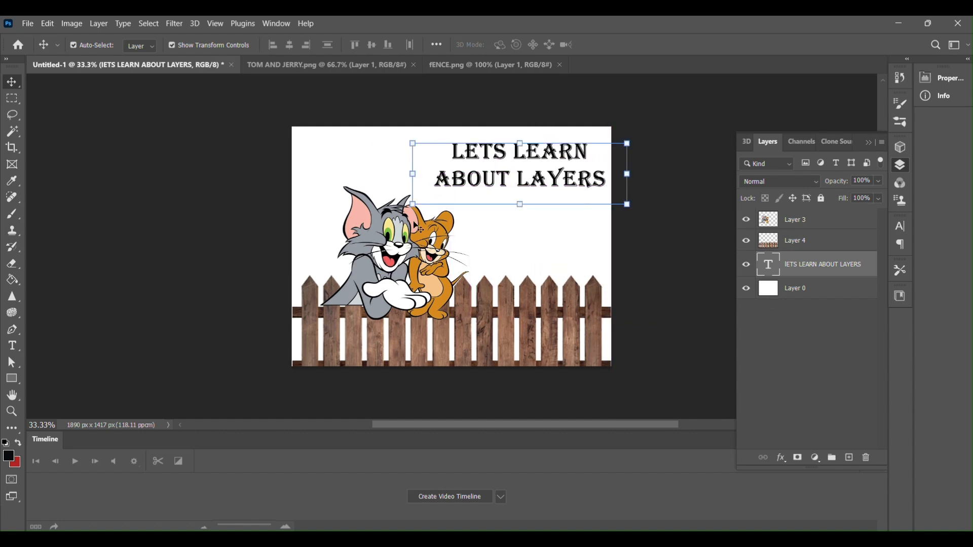
- Shift the Tom and Jerry artwork slightly right and raise the fence a little on the canvas
click(794, 222)
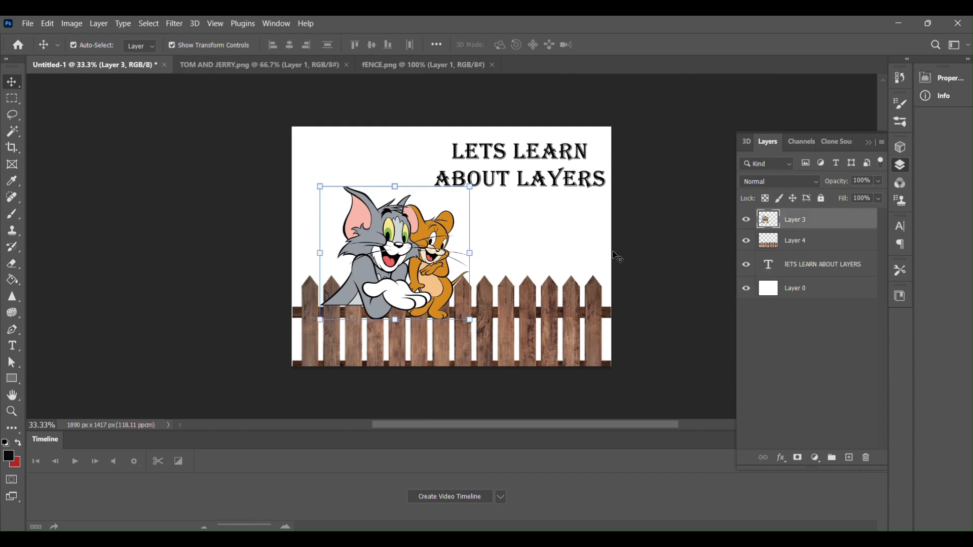
drag(368, 267, 431, 264)
click(817, 248)
drag(520, 347, 500, 326)
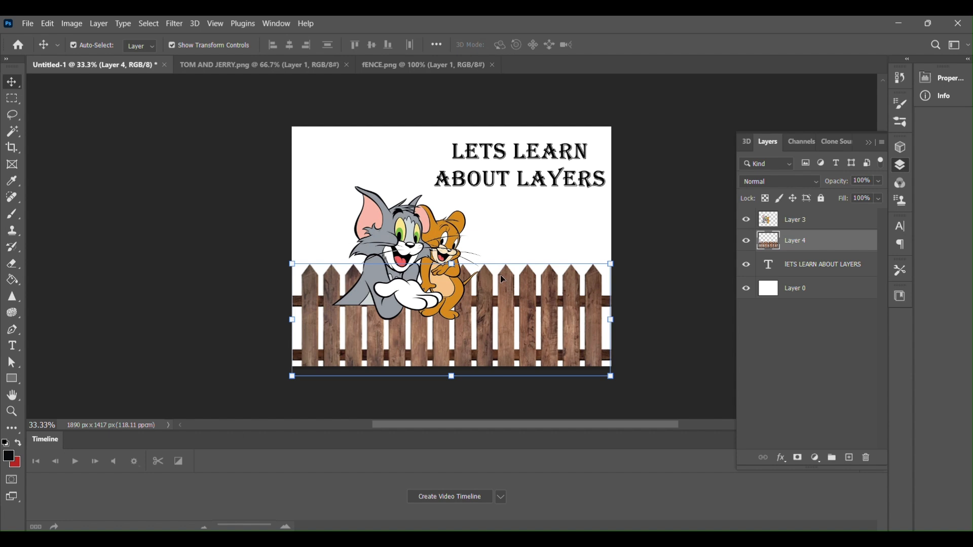
- Reorder the layers so the title is on top, followed by Tom and Jerry, with the fence beneath them
mouse_move(807, 273)
mouse_down()
mouse_move(803, 223)
mouse_move(804, 280)
mouse_up()
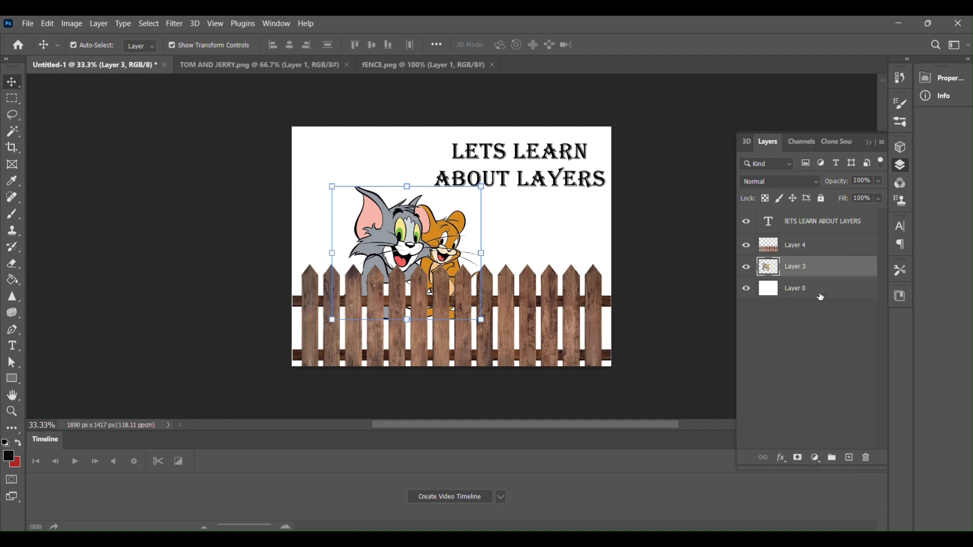
drag(817, 248, 816, 272)
mouse_move(816, 268)
mouse_down()
mouse_move(816, 241)
mouse_move(814, 264)
mouse_up()
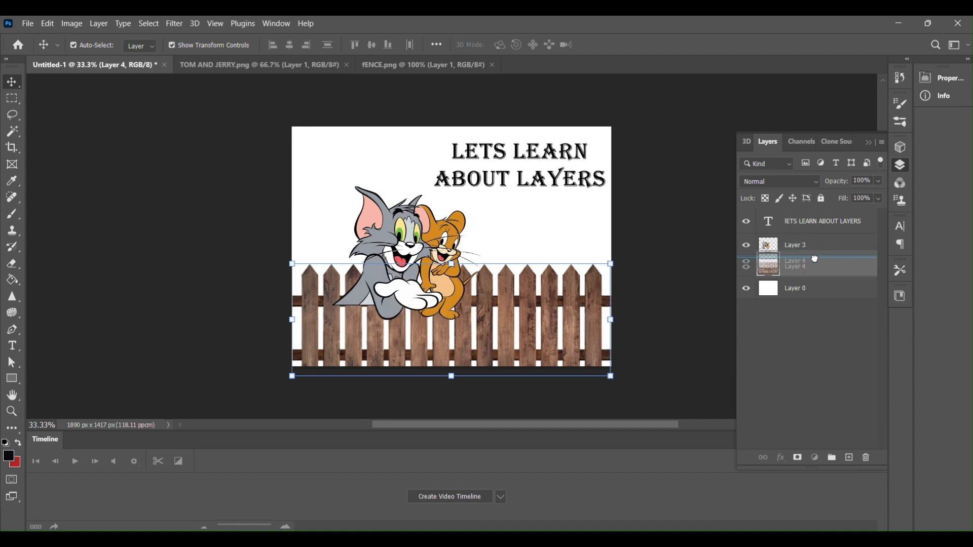
- Delete the white background layer, Layer 0
click(799, 291)
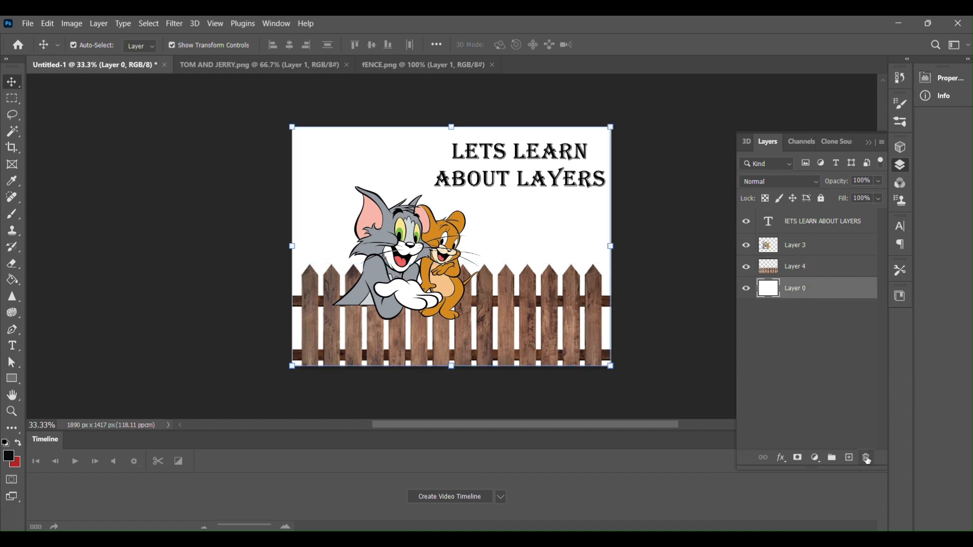
click(867, 459)
key(Return)
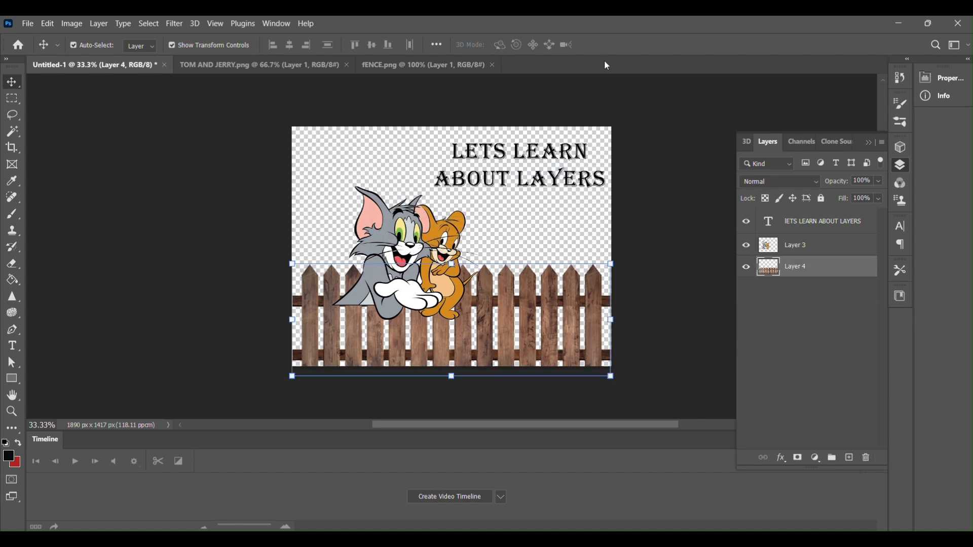
key(ctrl+z)
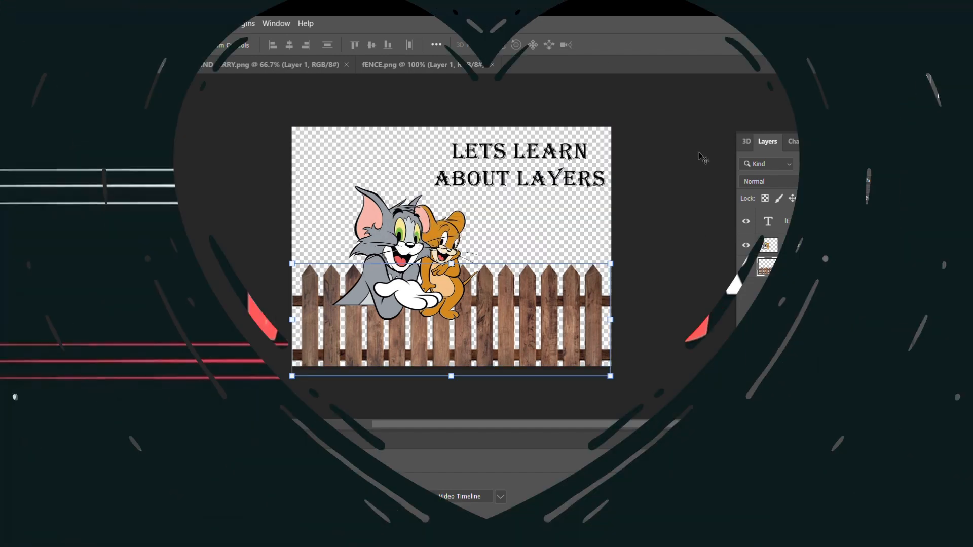